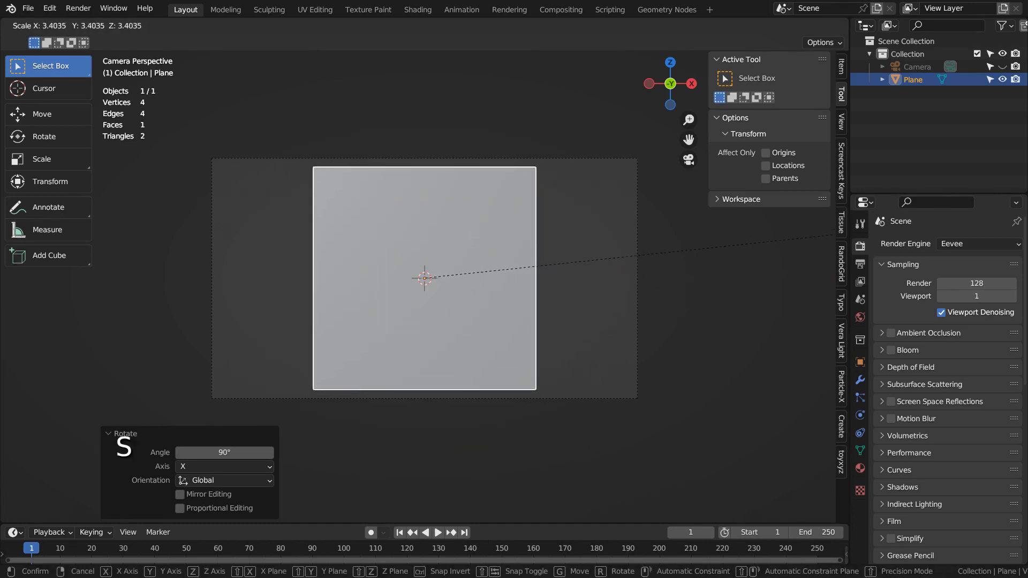
Step: Scale the plane to 1.75 and stretch it along X by about 3.9, slightly past the camera frame's width
{"action": "left_click", "coordinate": [654, 244]}
{"action": "key", "text": "s"}
{"action": "key", "text": "x"}
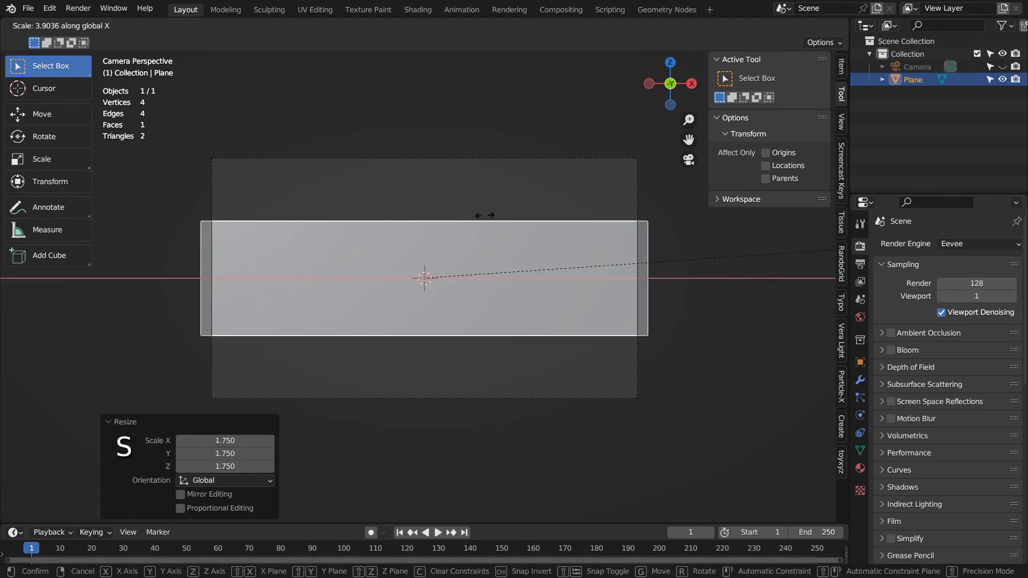
{"action": "left_click", "coordinate": [483, 217]}
Step: Move the stretched plane down about 2.9 m along Z into the lower part of the camera frame
{"action": "key", "text": "g"}
{"action": "key", "text": "z"}
{"action": "left_click", "coordinate": [481, 320]}
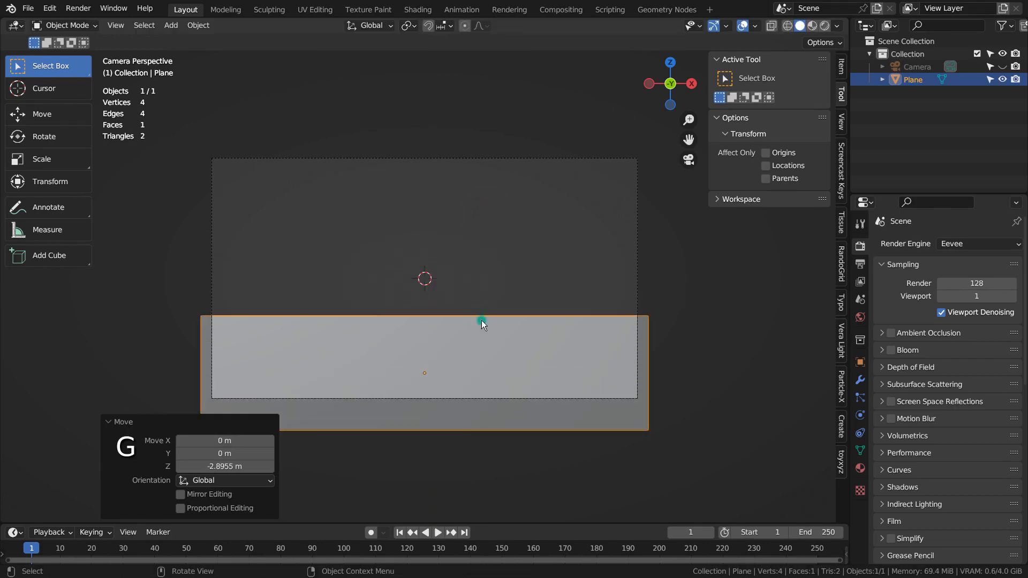
Step: Duplicate the plane about 4.22 m up along Z and scale the copy to about 1.43 along Z
{"action": "key", "text": "shift+d"}
{"action": "key", "text": "z"}
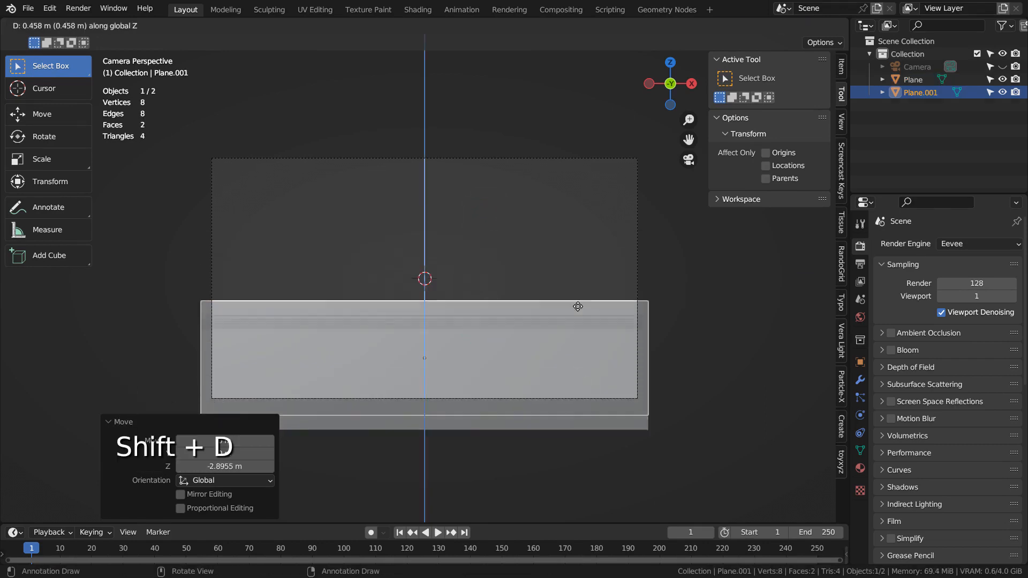
{"action": "left_click", "coordinate": [578, 242]}
{"action": "key", "text": "s"}
{"action": "key", "text": "z"}
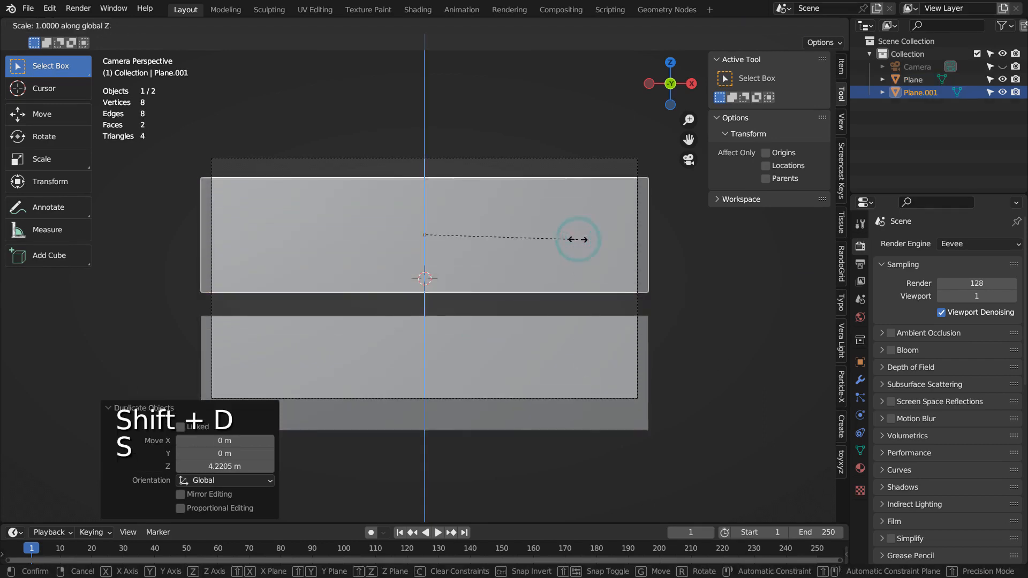
{"action": "left_click", "coordinate": [643, 265]}
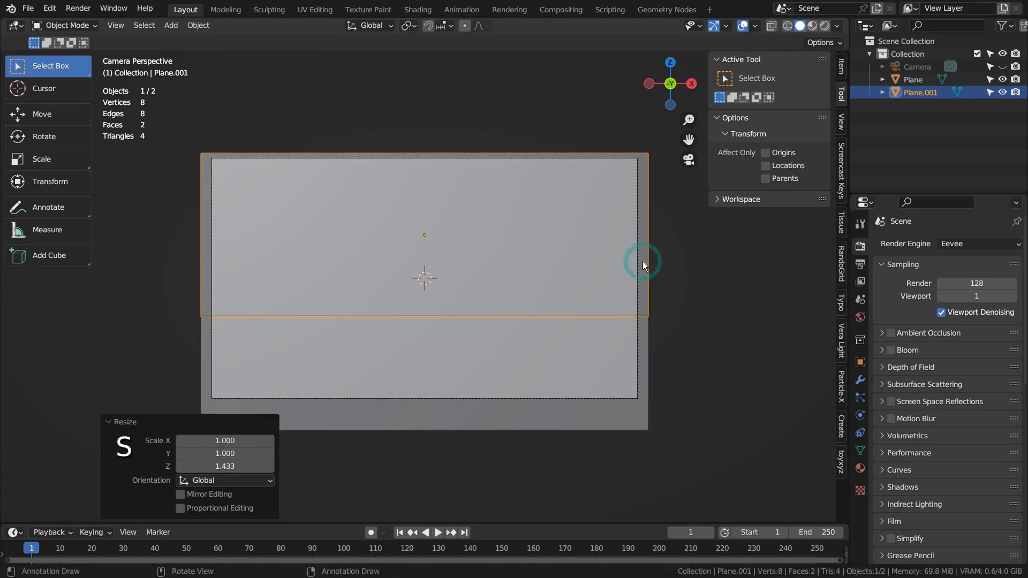
Step: From the side, shift the upper plane slightly back along Y behind the lower one, then deselect it in camera view
{"action": "key", "text": "KP_3"}
{"action": "key", "text": "g"}
{"action": "left_click", "coordinate": [650, 266]}
{"action": "key", "text": "KP_0"}
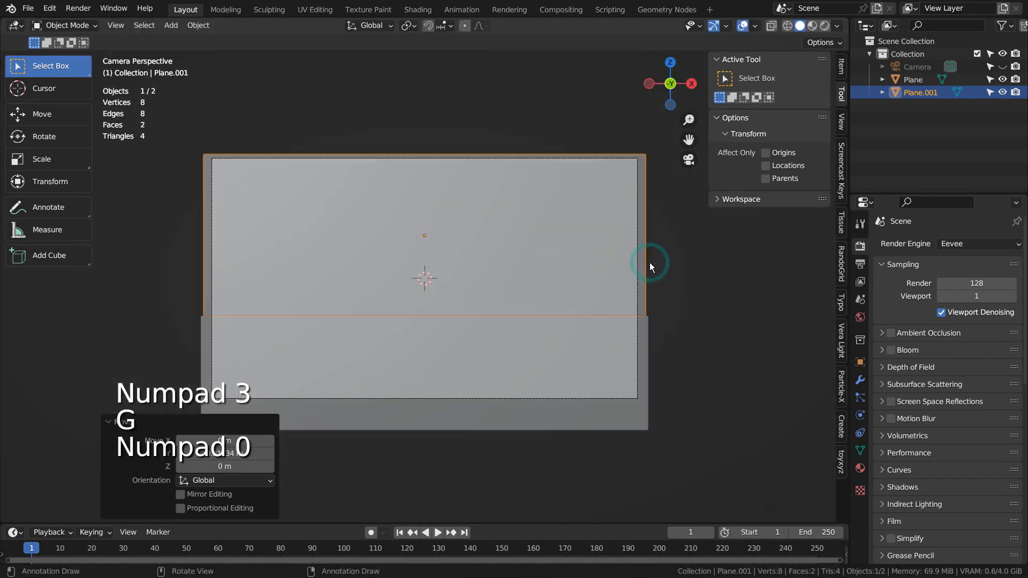
{"action": "left_click", "coordinate": [680, 274]}
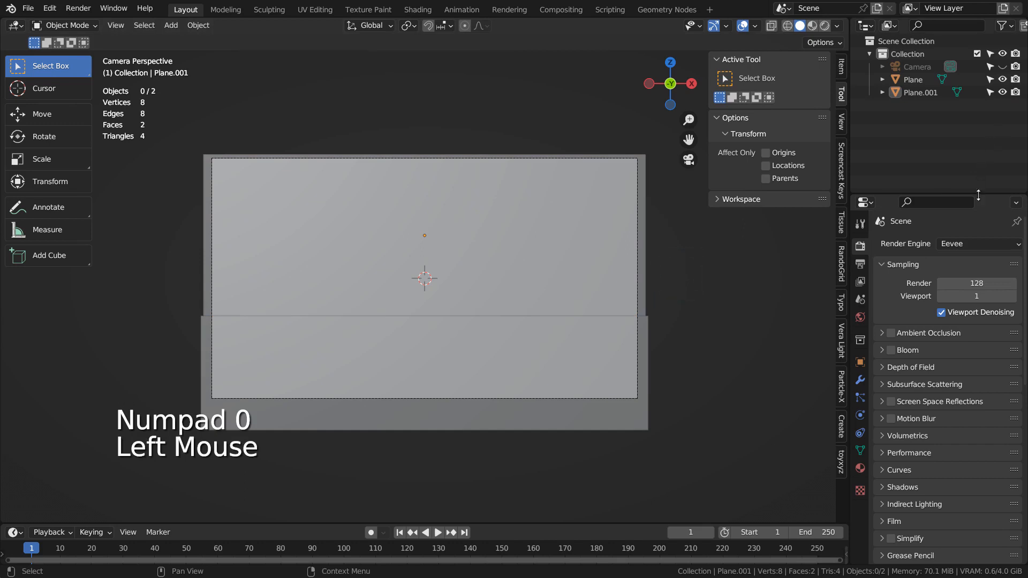
Step: Set the render engine to Workbench, display the viewport with rendered shading, and render the image
{"action": "left_click", "coordinate": [963, 244]}
{"action": "left_click", "coordinate": [974, 258]}
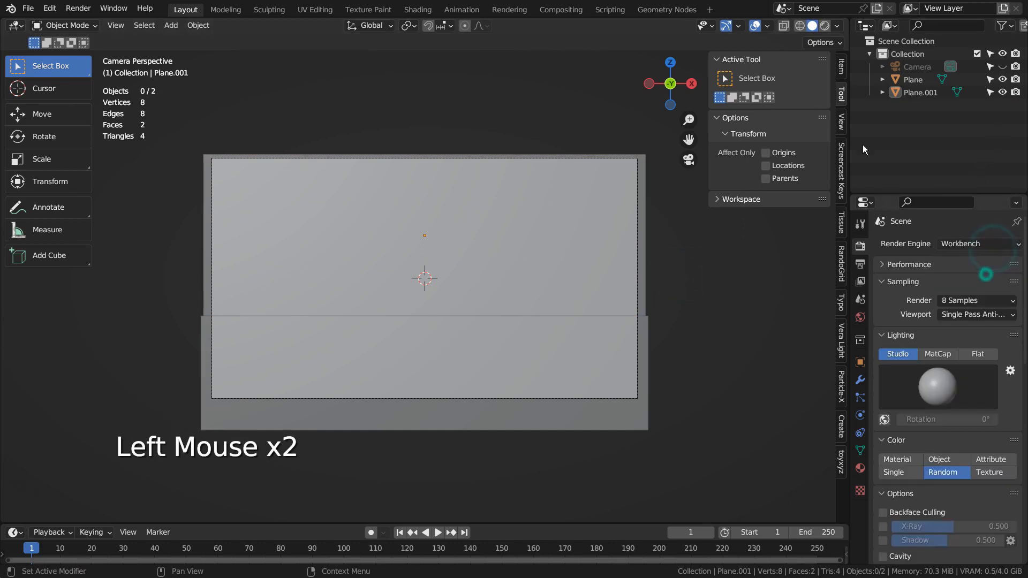
{"action": "left_click", "coordinate": [824, 25]}
{"action": "left_click", "coordinate": [742, 297]}
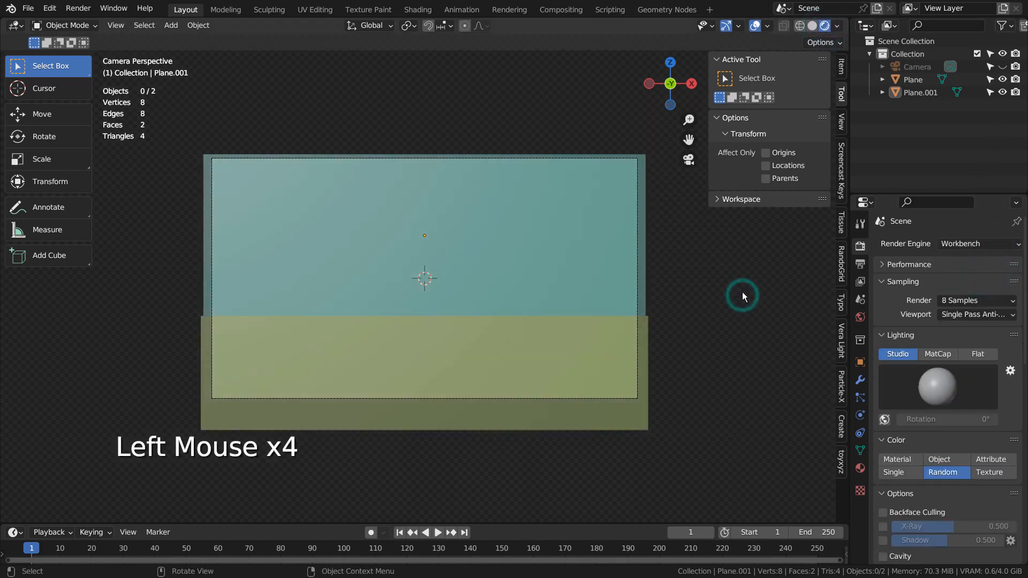
{"action": "key", "text": "F12"}
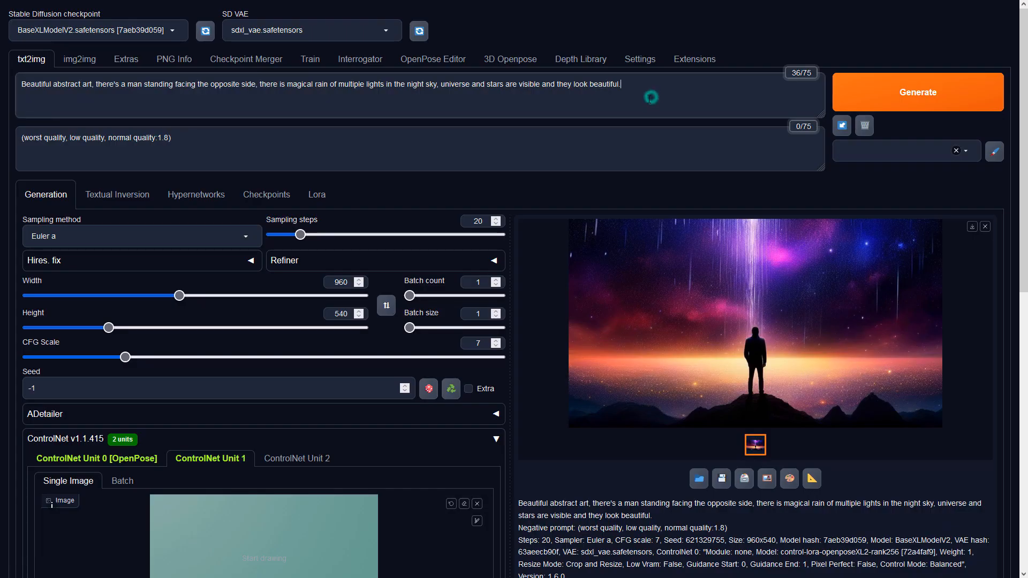
Step: In the Stable Diffusion web UI, set ControlNet Unit 1 to Depth with preprocessor none and the sai_xl_depth_256lora model
{"action": "left_click", "coordinate": [285, 165]}
{"action": "left_click", "coordinate": [342, 282]}
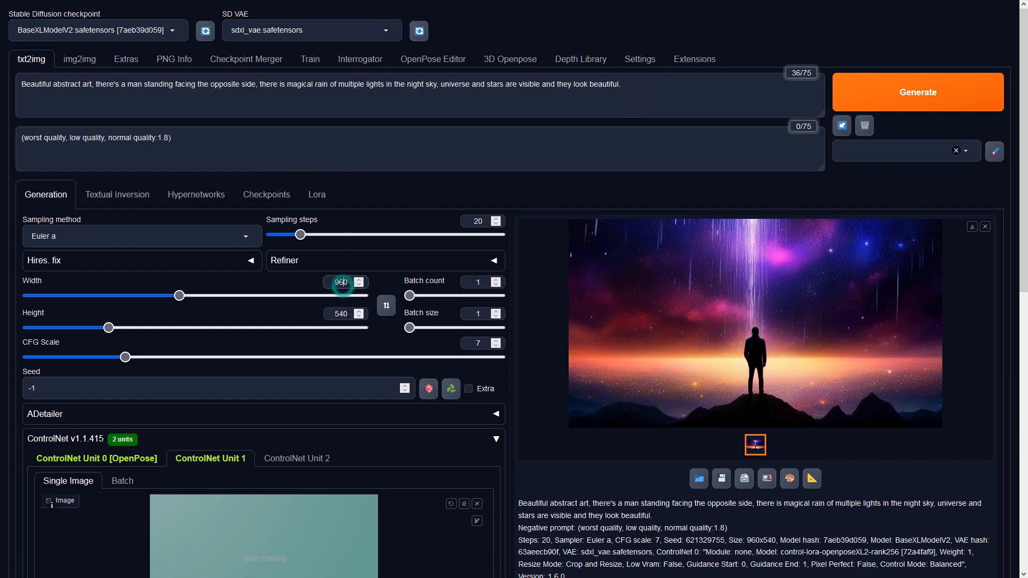
{"action": "left_click", "coordinate": [345, 314]}
{"action": "left_click", "coordinate": [572, 512]}
{"action": "scroll", "coordinate": [572, 513], "scroll_direction": "down", "scroll_amount": 6}
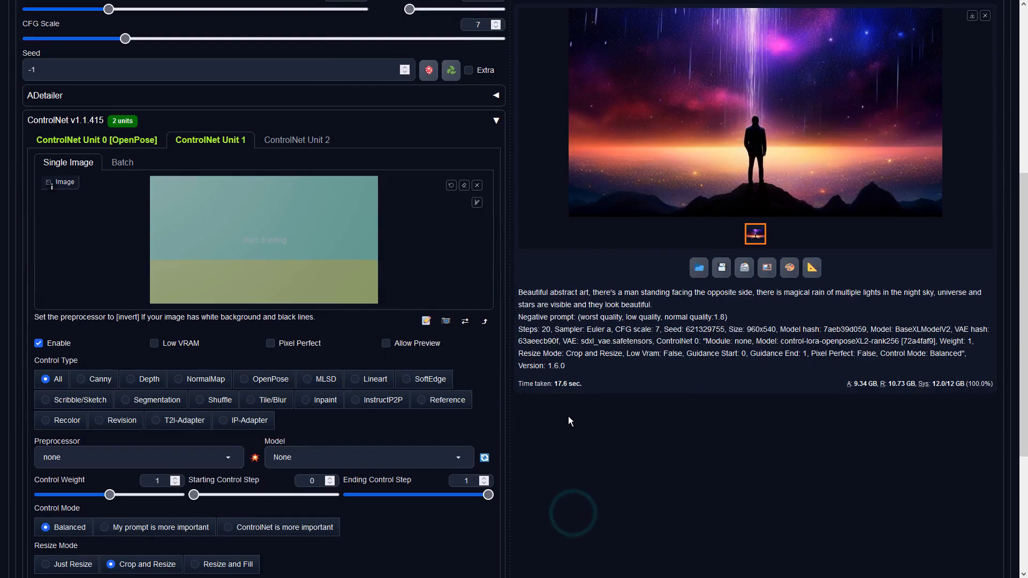
{"action": "left_click", "coordinate": [155, 379]}
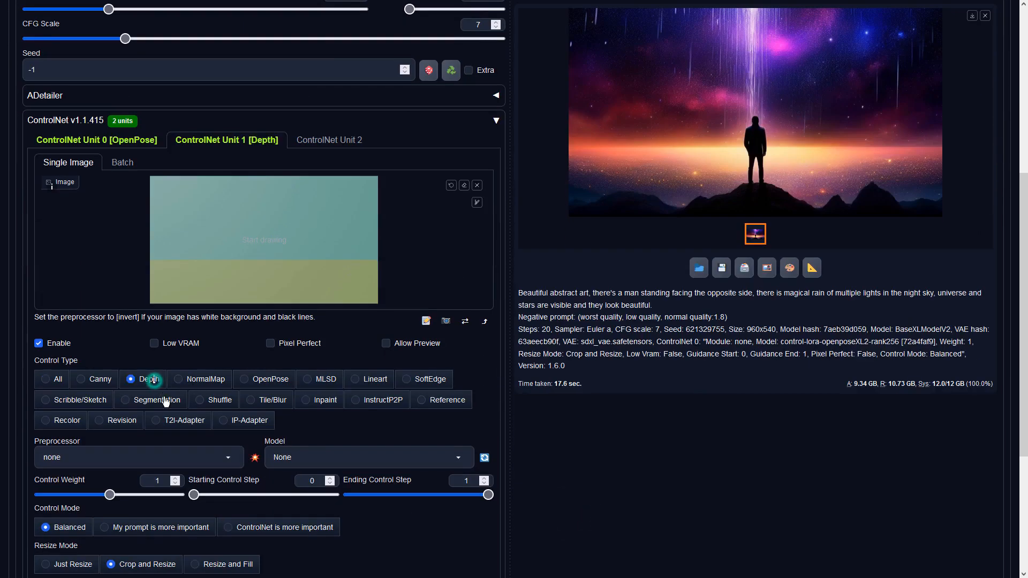
{"action": "left_click", "coordinate": [228, 457]}
{"action": "left_click", "coordinate": [64, 396]}
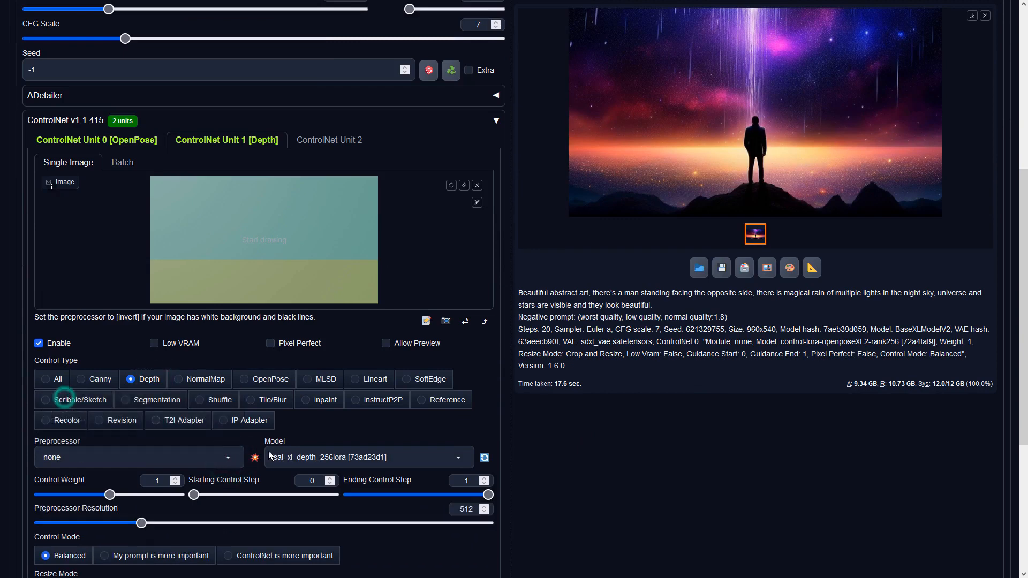
{"action": "left_click", "coordinate": [334, 457]}
{"action": "left_click", "coordinate": [321, 440]}
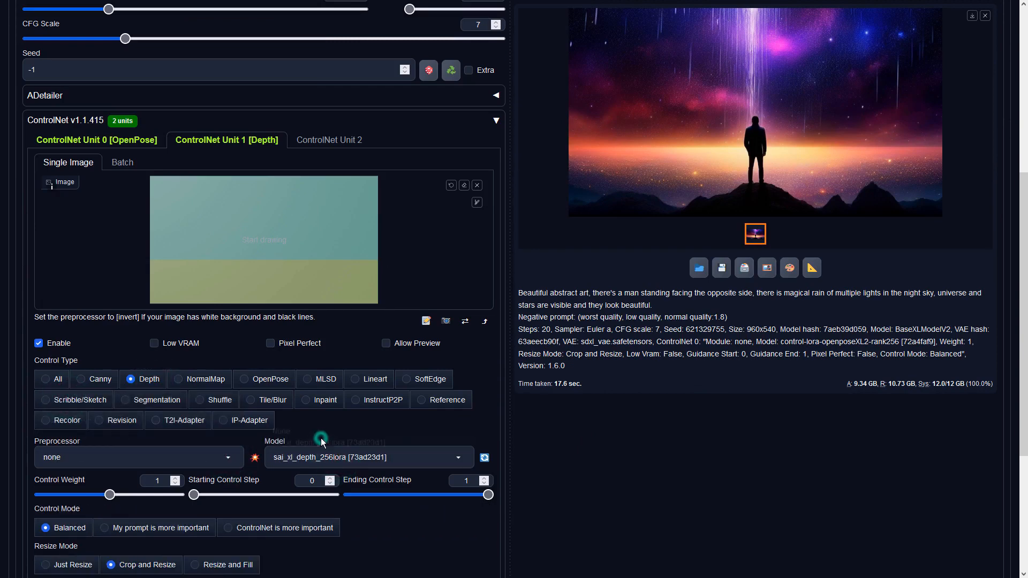
{"action": "left_click", "coordinate": [580, 357]}
Step: Compare the control images and settings of ControlNet Unit 0 (OpenPose) and Unit 1 (Depth)
{"action": "scroll", "coordinate": [579, 358], "scroll_direction": "up", "scroll_amount": 6}
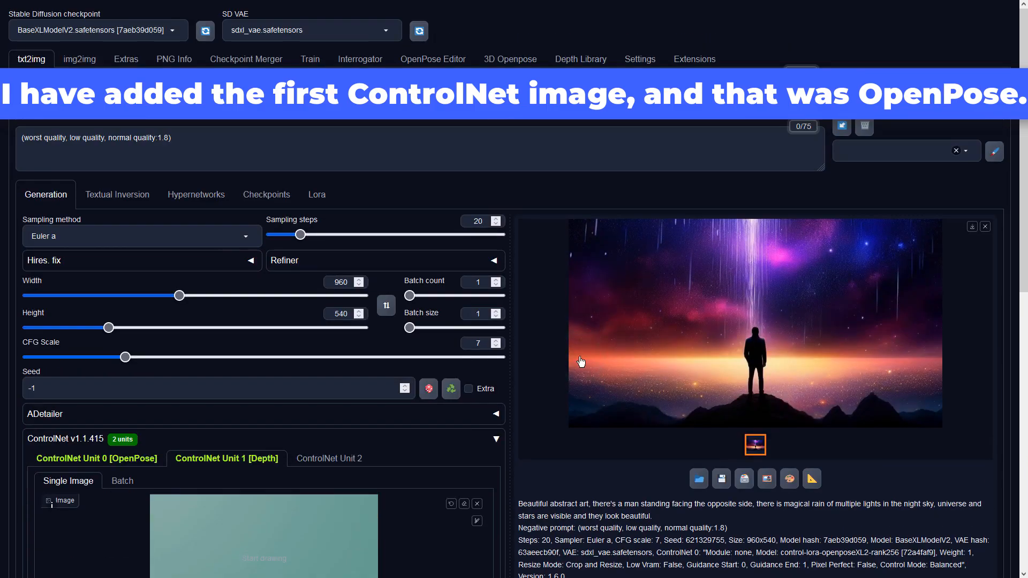
{"action": "scroll", "coordinate": [580, 363], "scroll_direction": "down", "scroll_amount": 6}
{"action": "left_click", "coordinate": [131, 138]}
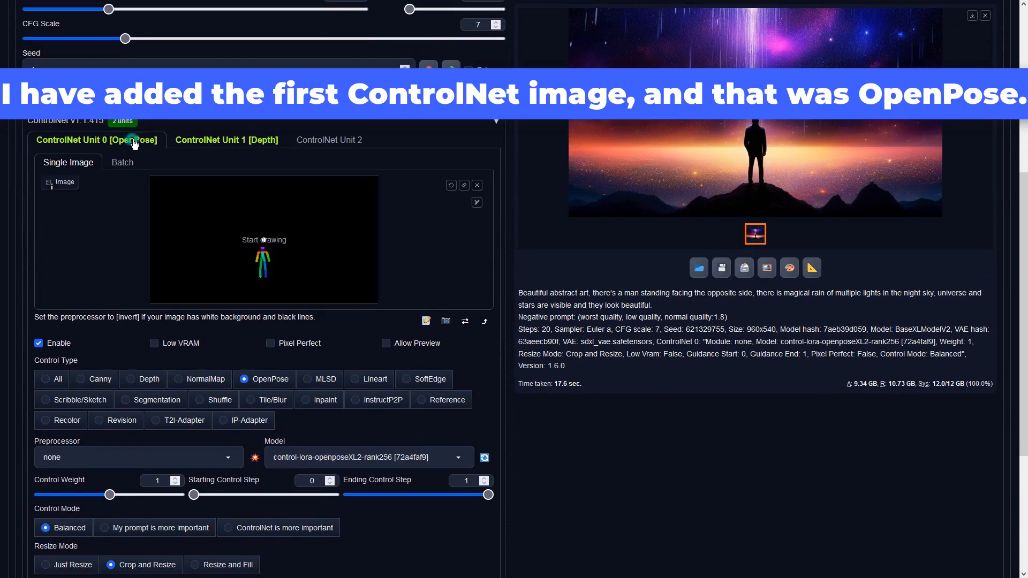
{"action": "left_click", "coordinate": [220, 143]}
{"action": "left_click", "coordinate": [144, 142]}
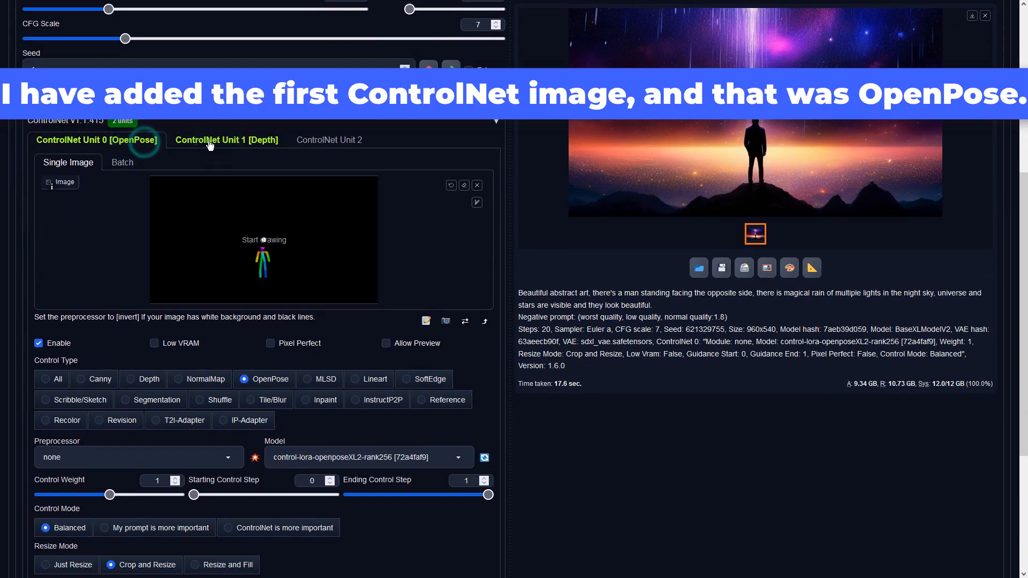
{"action": "left_click", "coordinate": [210, 144]}
{"action": "left_click", "coordinate": [135, 140]}
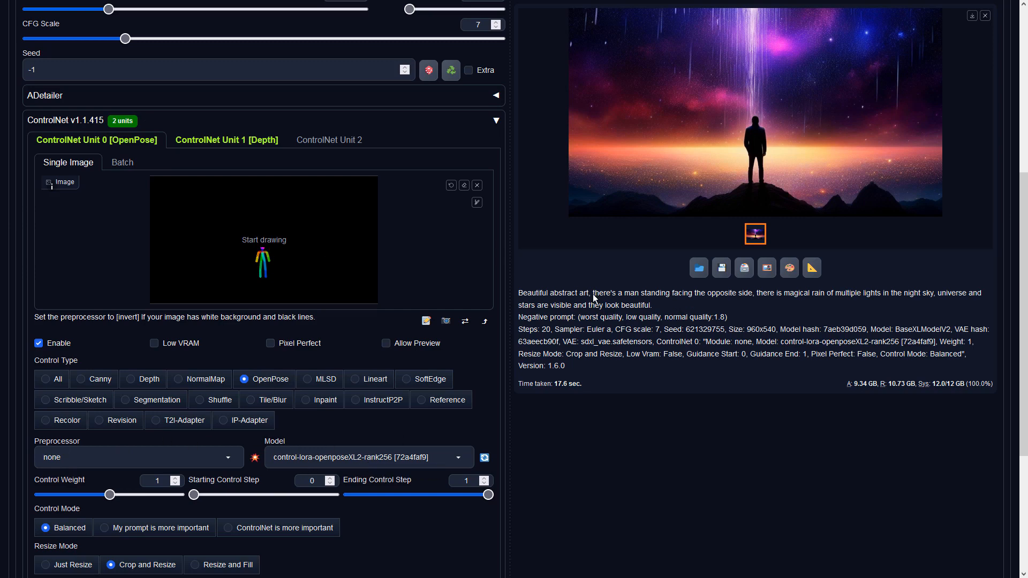
Step: In the OpenPose Editor, select the whole skeleton, enlarge it slightly and move it a little higher on the canvas
{"action": "scroll", "coordinate": [626, 326], "scroll_direction": "up", "scroll_amount": 6}
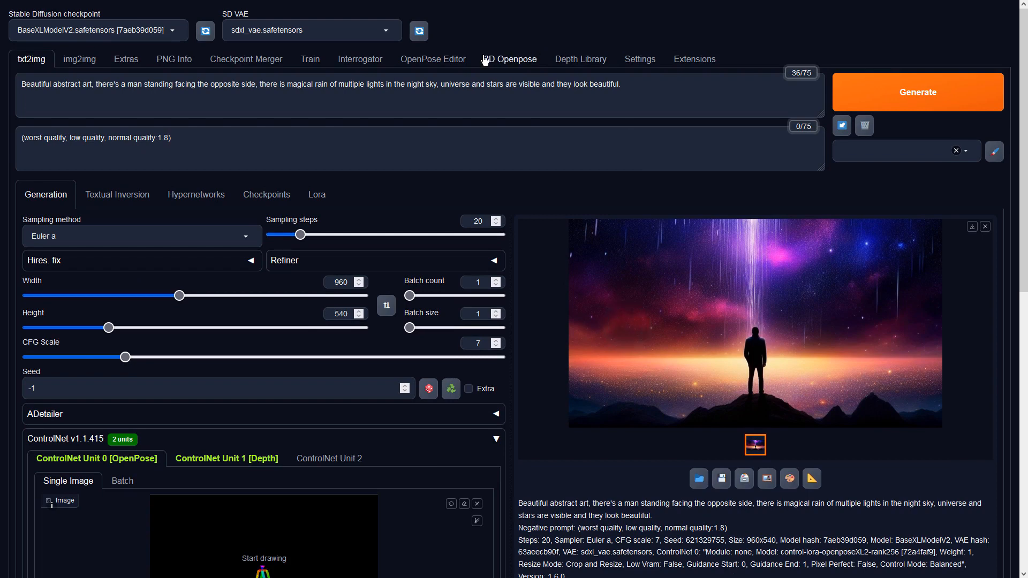
{"action": "left_click", "coordinate": [440, 57]}
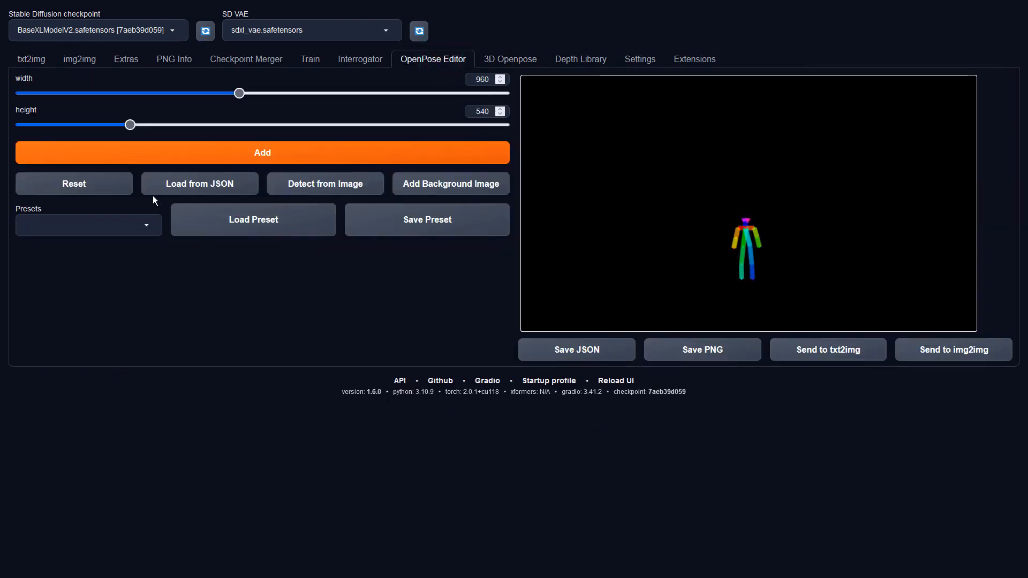
{"action": "left_click", "coordinate": [483, 79]}
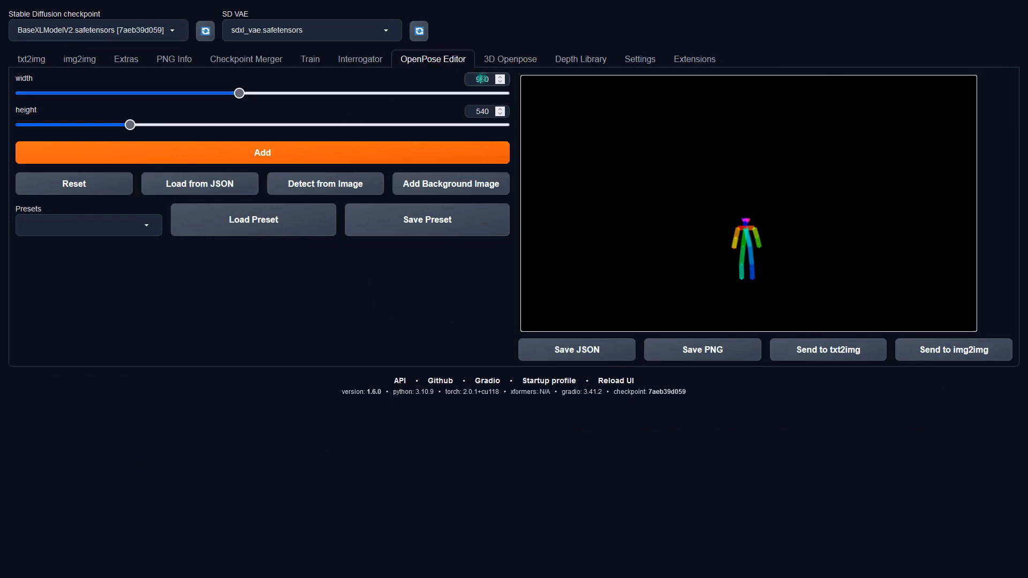
{"action": "left_click", "coordinate": [487, 112]}
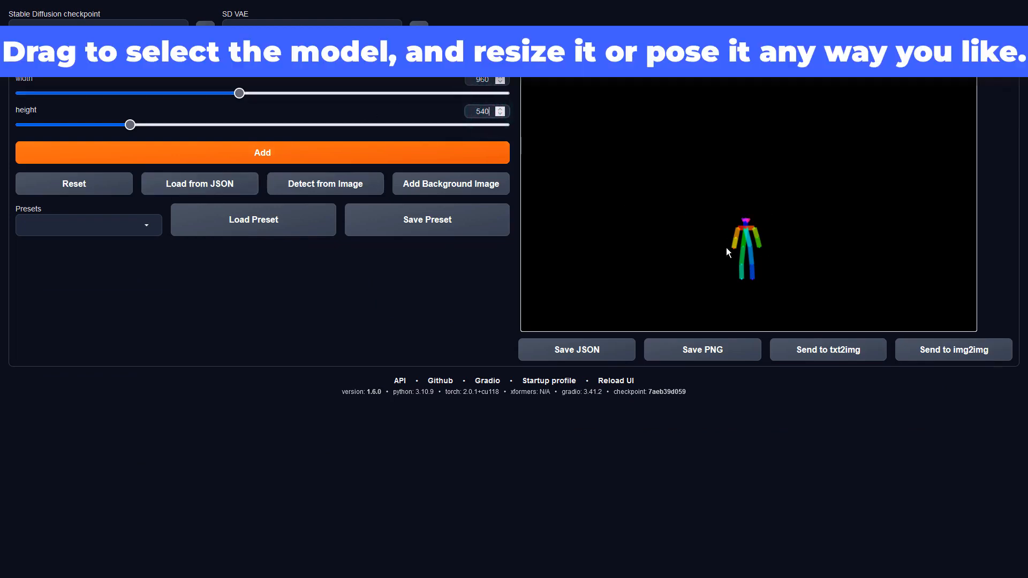
{"action": "left_click_drag", "start_coordinate": [711, 195], "coordinate": [808, 309]}
{"action": "left_click_drag", "start_coordinate": [760, 218], "coordinate": [819, 248]}
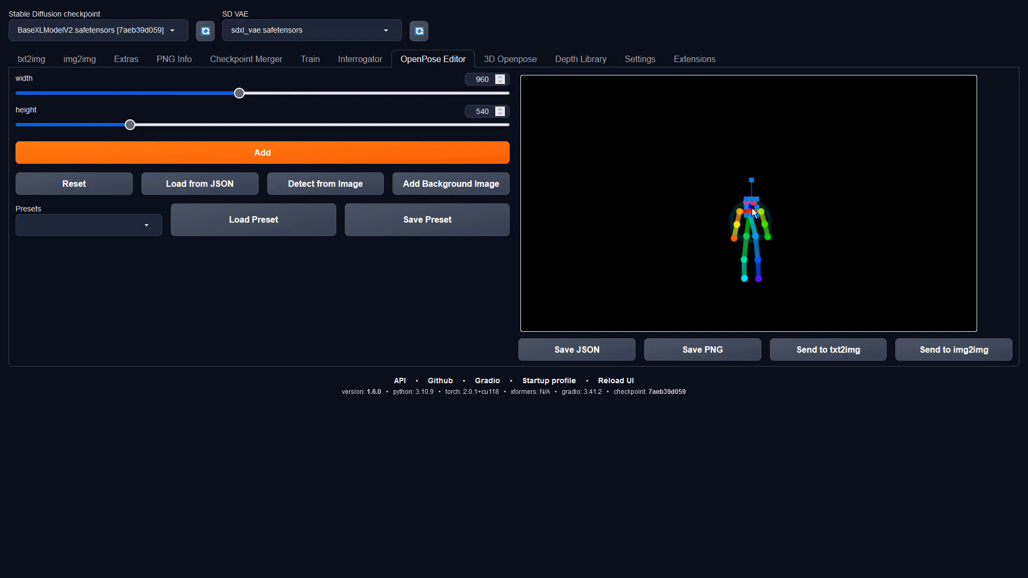
{"action": "left_click_drag", "start_coordinate": [719, 176], "coordinate": [801, 287]}
{"action": "mouse_move", "coordinate": [751, 215]}
{"action": "left_mouse_down"}
{"action": "mouse_move", "coordinate": [752, 193]}
{"action": "mouse_move", "coordinate": [749, 207]}
{"action": "left_mouse_up"}
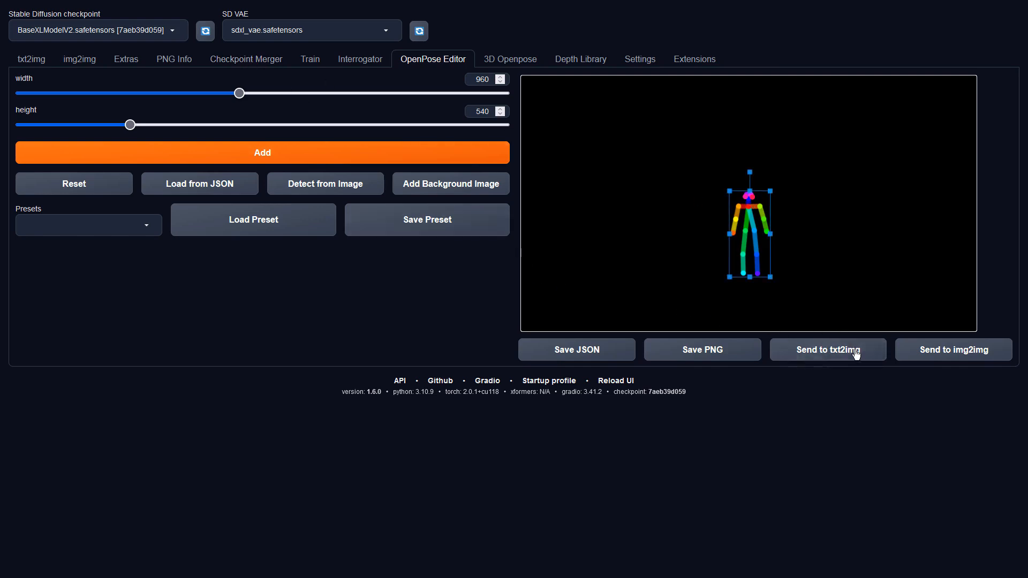
Step: Send the edited pose to txt2img and check it against the depth image in the ControlNet units
{"action": "left_click", "coordinate": [832, 348]}
{"action": "scroll", "coordinate": [200, 346], "scroll_direction": "down", "scroll_amount": 5}
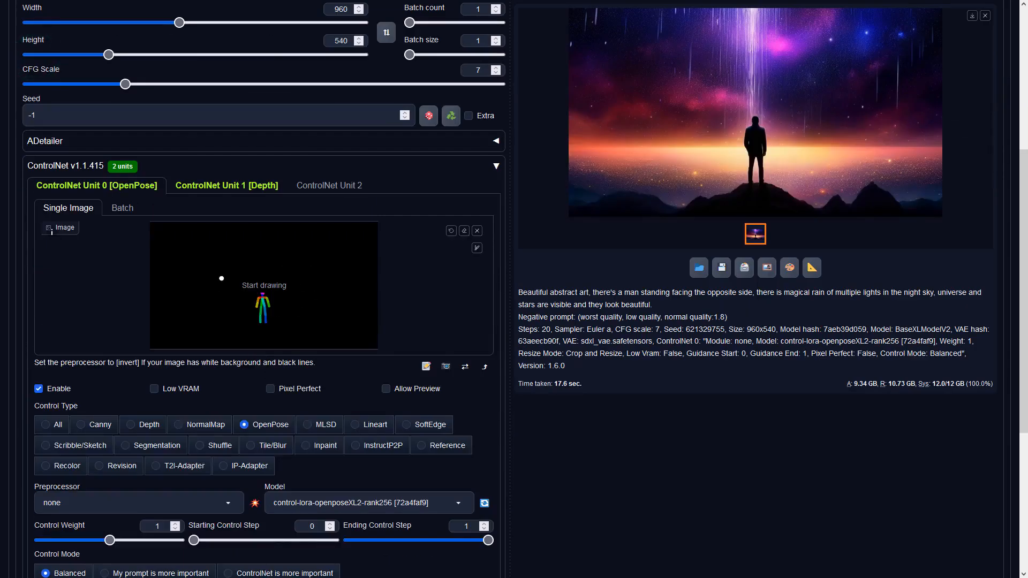
{"action": "left_click", "coordinate": [188, 185]}
{"action": "left_click", "coordinate": [108, 184]}
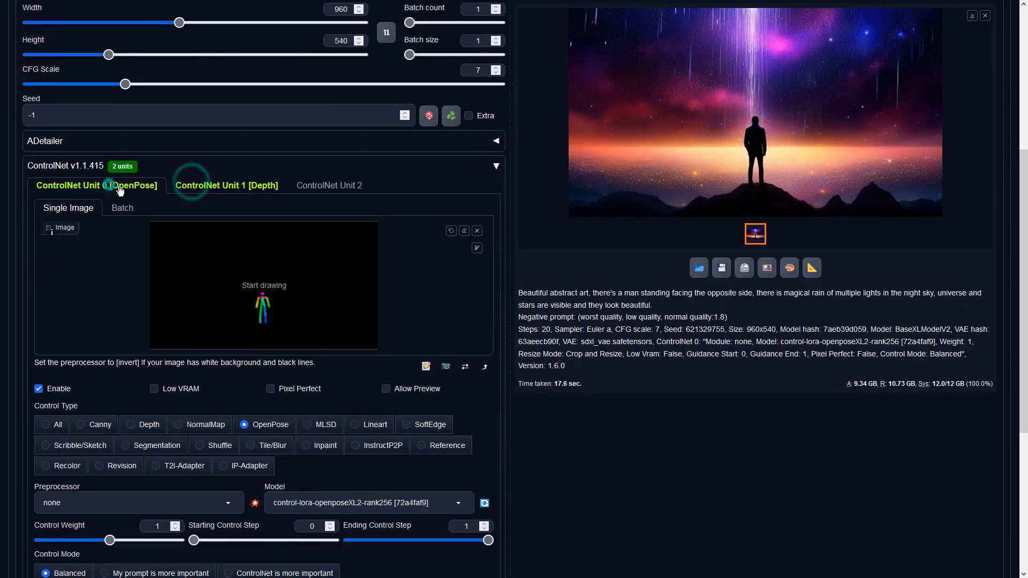
Step: Generate a new image with both ControlNet units enabled and view the result at full size
{"action": "scroll", "coordinate": [724, 360], "scroll_direction": "up", "scroll_amount": 5}
{"action": "left_click", "coordinate": [885, 83]}
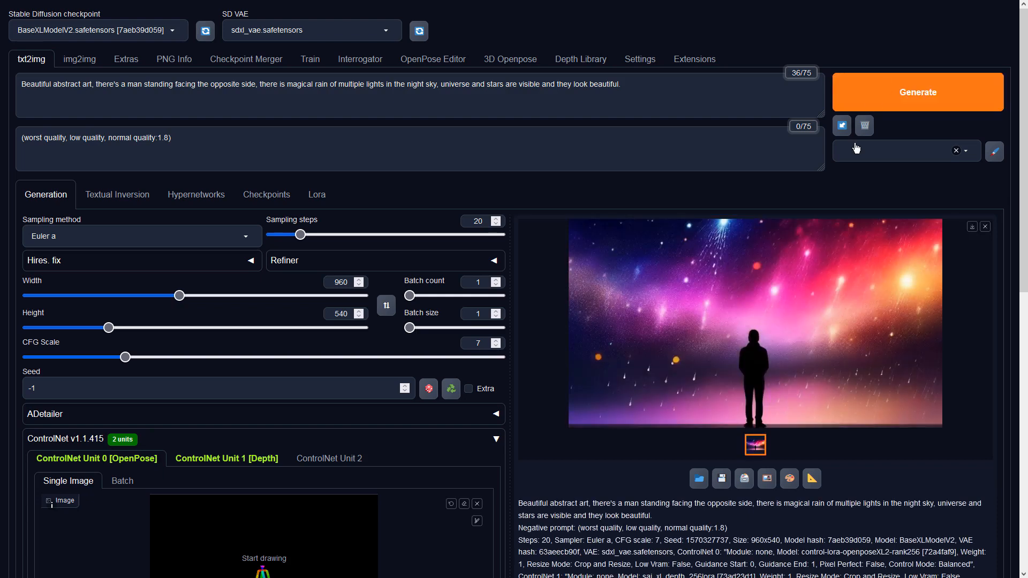
{"action": "left_click", "coordinate": [782, 257]}
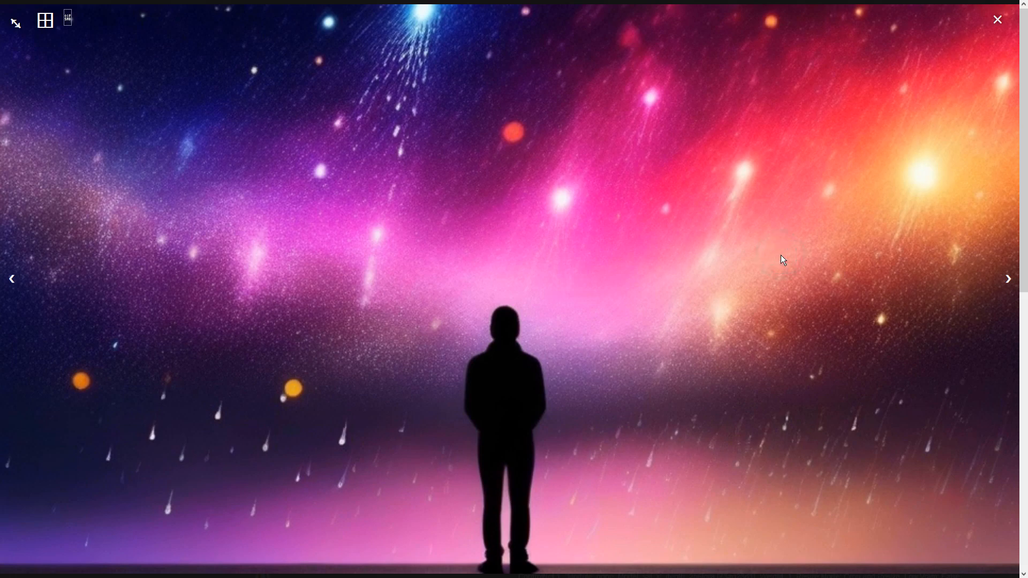
{"action": "left_click", "coordinate": [782, 260]}
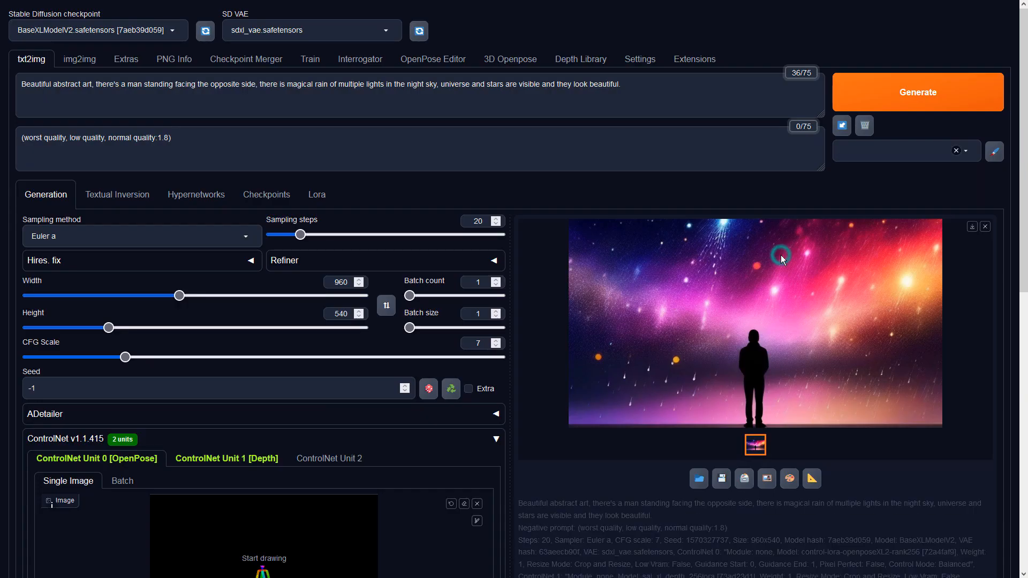
Step: Send the generated image to img2img and set its sampling method to DPM++ 2M Karras
{"action": "left_click", "coordinate": [766, 480]}
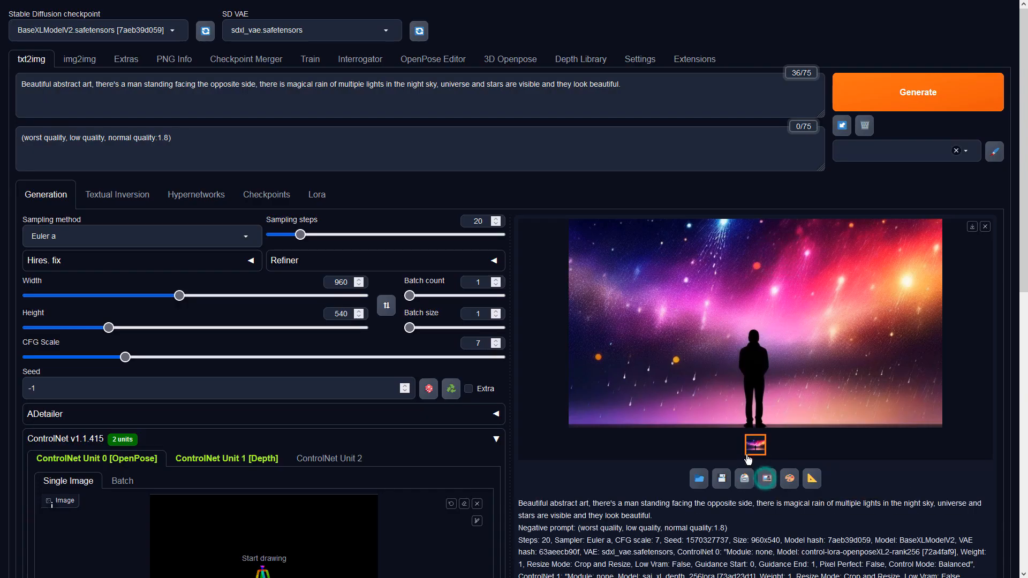
{"action": "scroll", "coordinate": [436, 323], "scroll_direction": "down", "scroll_amount": 6}
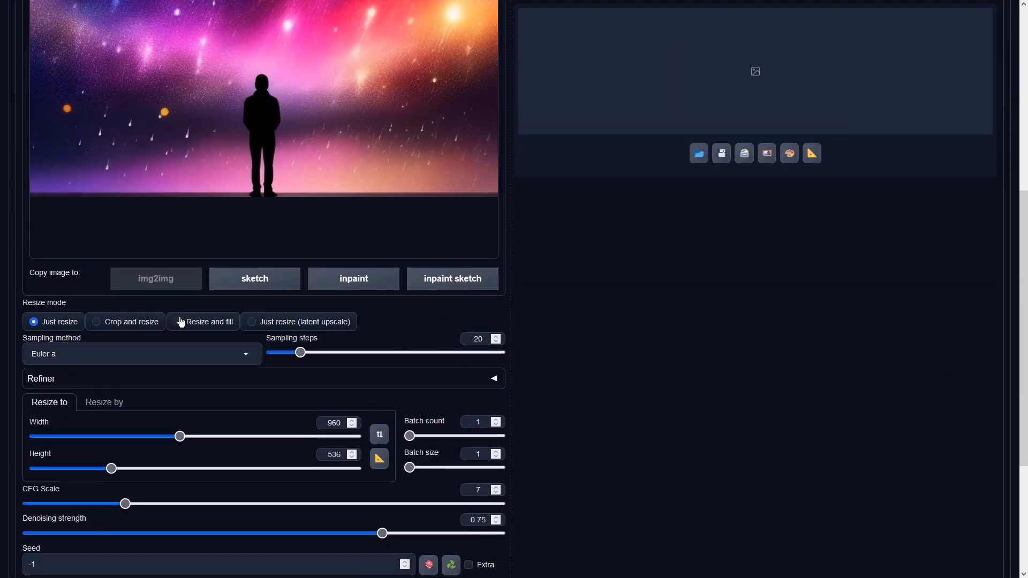
{"action": "left_click", "coordinate": [193, 360]}
{"action": "left_click", "coordinate": [62, 23]}
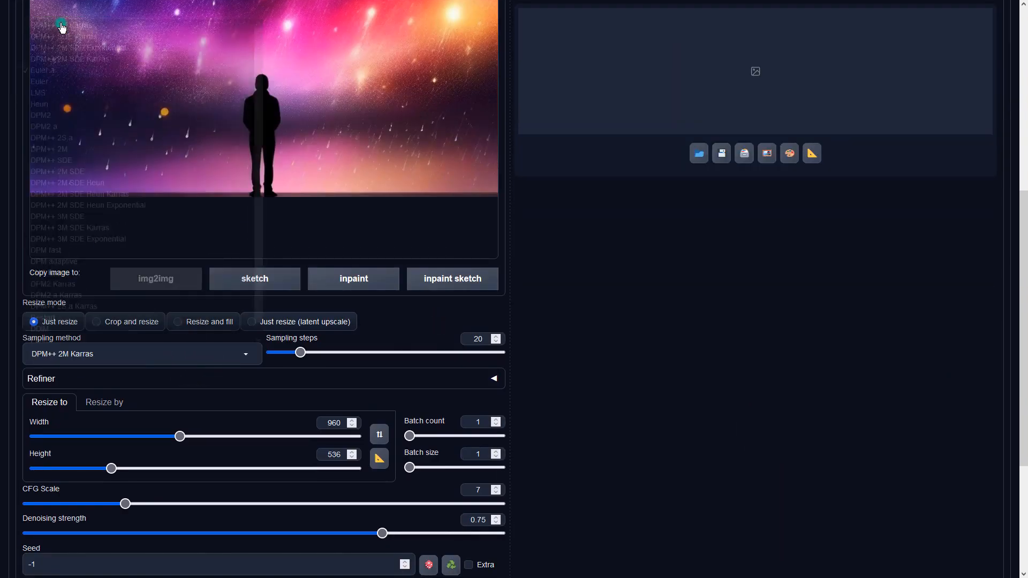
{"action": "left_click", "coordinate": [623, 291]}
Step: Match the img2img resize dimensions to the source image at 960 × 540 and set the denoising strength to 0.9
{"action": "scroll", "coordinate": [623, 291], "scroll_direction": "down", "scroll_amount": 3}
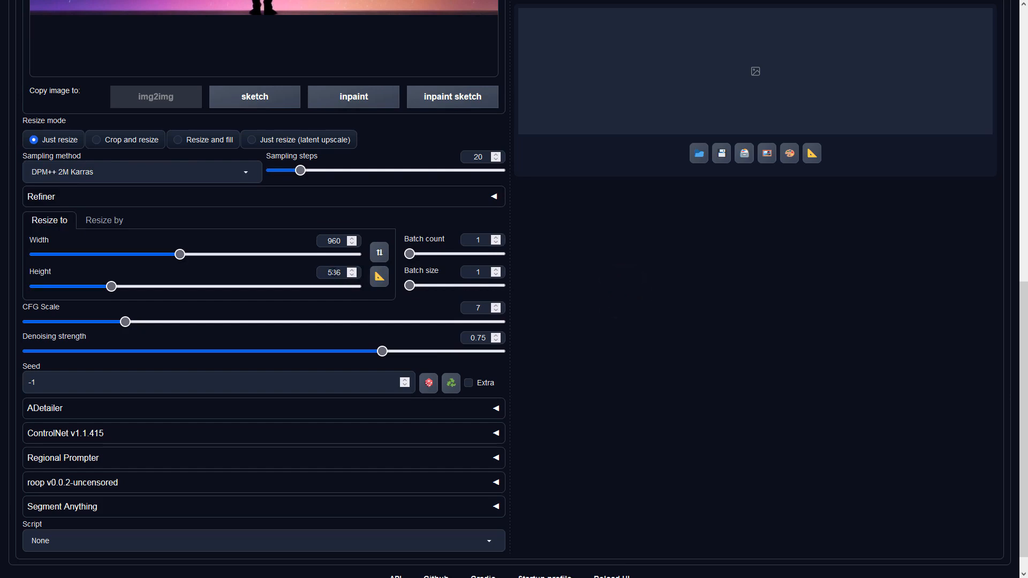
{"action": "left_click", "coordinate": [378, 276]}
{"action": "left_click_drag", "start_coordinate": [381, 351], "coordinate": [444, 351]}
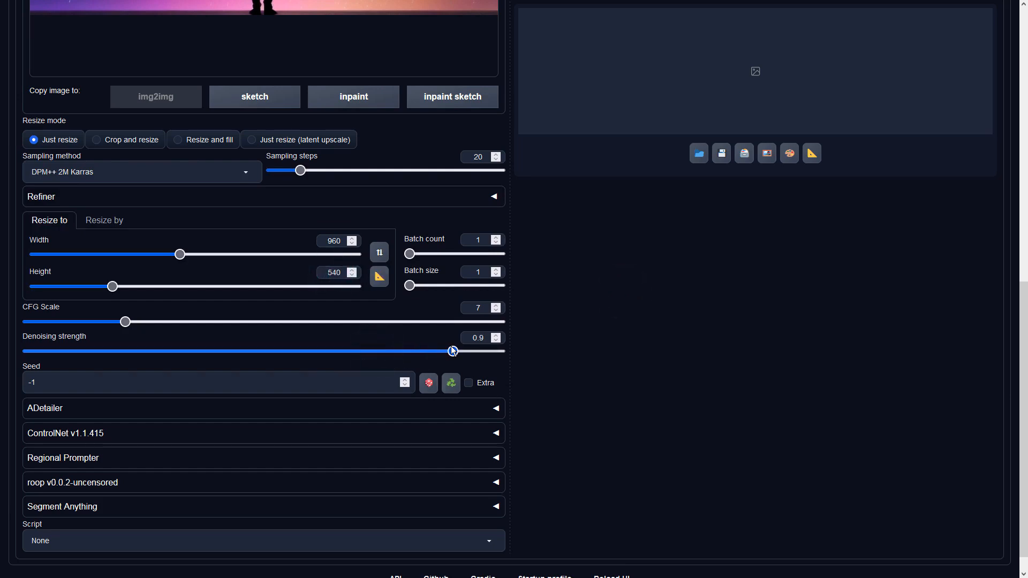
Step: Generate an img2img variation from the current source image and view the result at full size
{"action": "left_click", "coordinate": [636, 358]}
{"action": "scroll", "coordinate": [637, 359], "scroll_direction": "up", "scroll_amount": 10}
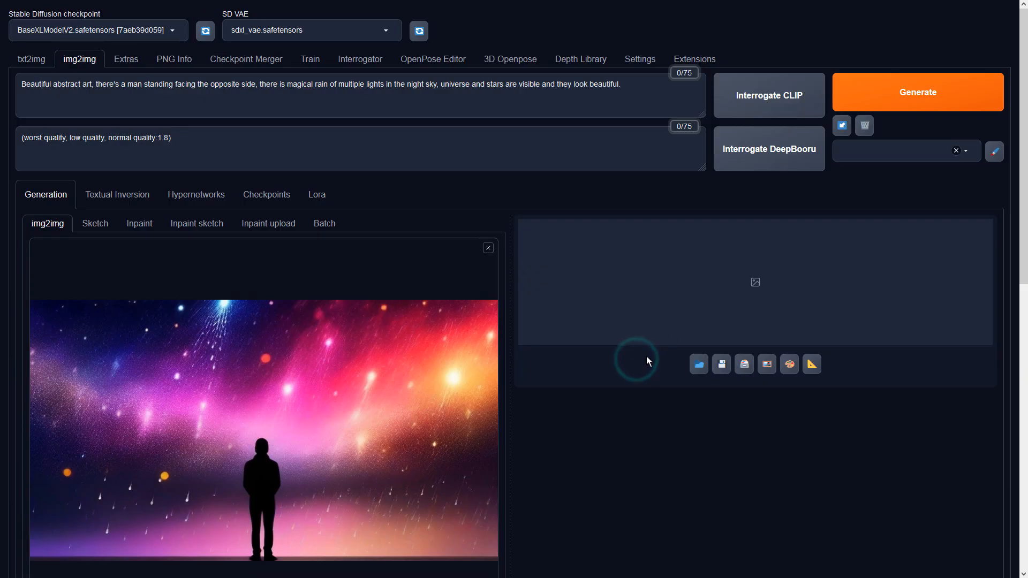
{"action": "left_click", "coordinate": [855, 97]}
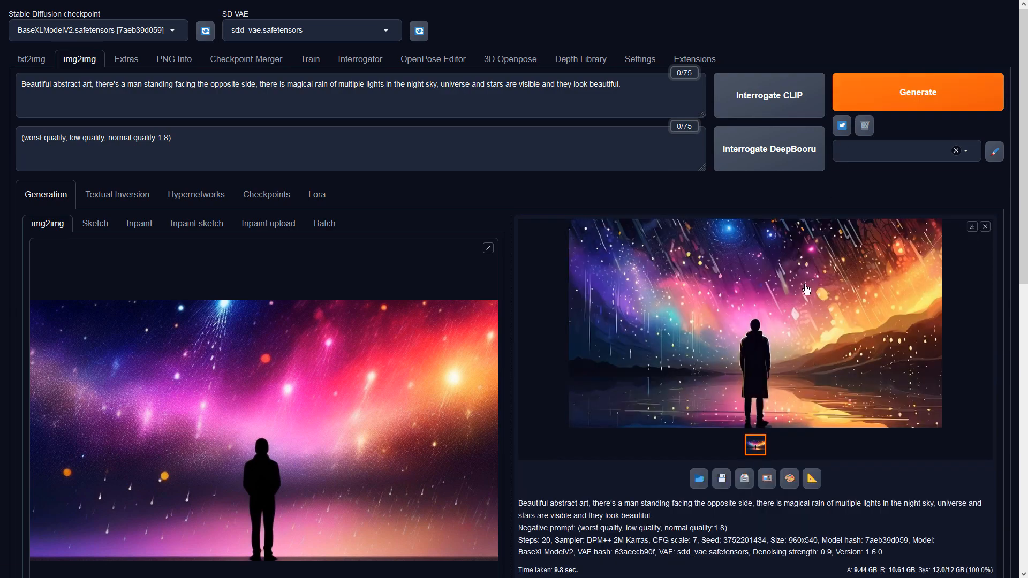
{"action": "left_click", "coordinate": [804, 288]}
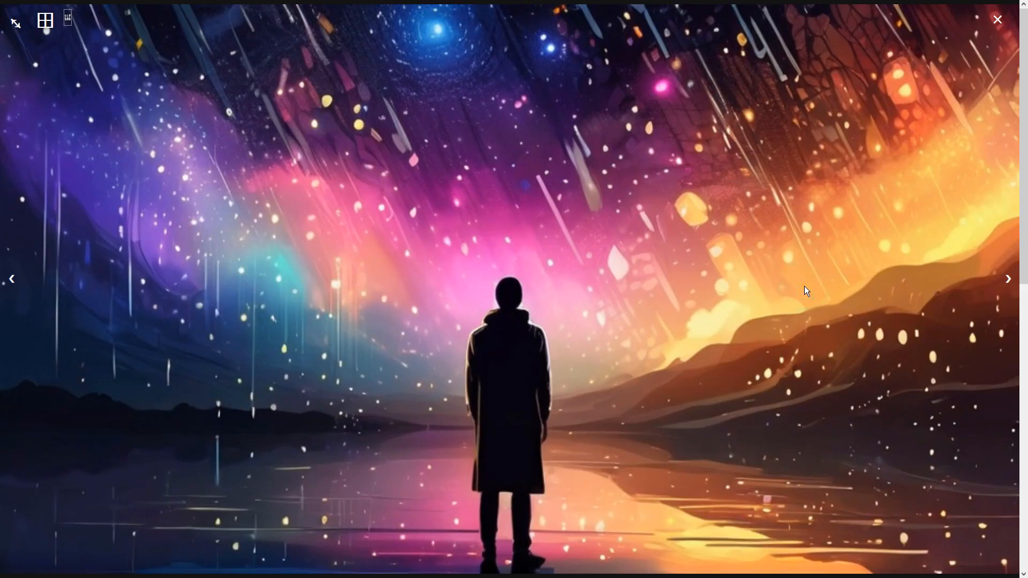
{"action": "left_click", "coordinate": [804, 287]}
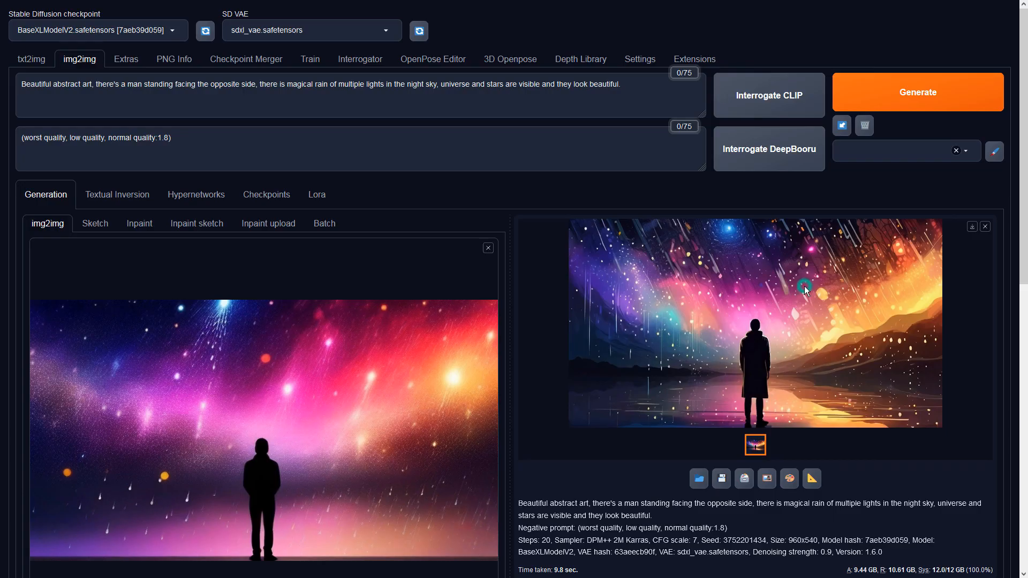
Step: Send the first img2img result back as the source image, generate another variation and inspect it at full size
{"action": "left_click", "coordinate": [882, 92]}
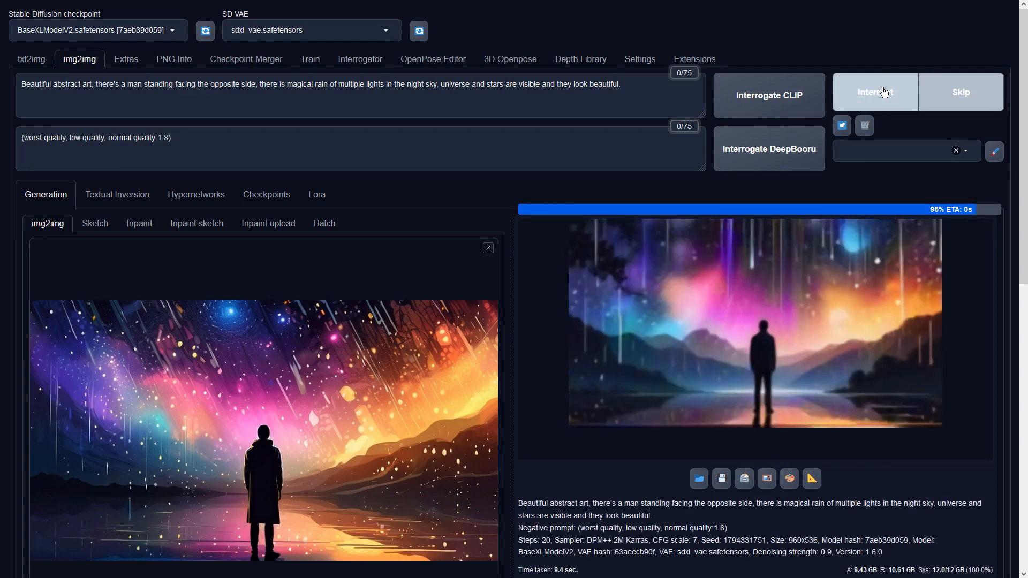
{"action": "left_click", "coordinate": [841, 264]}
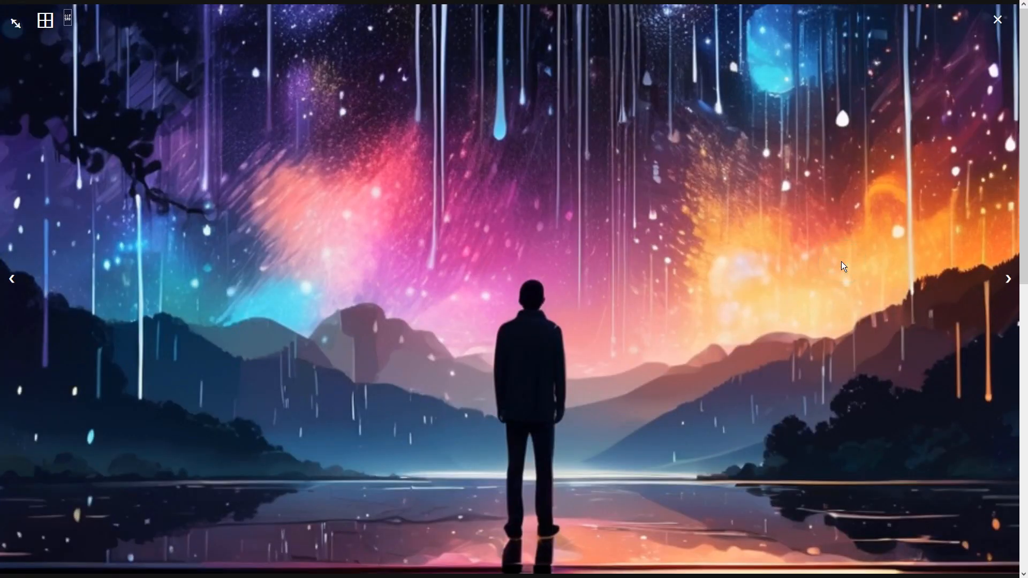
{"action": "left_click", "coordinate": [841, 266]}
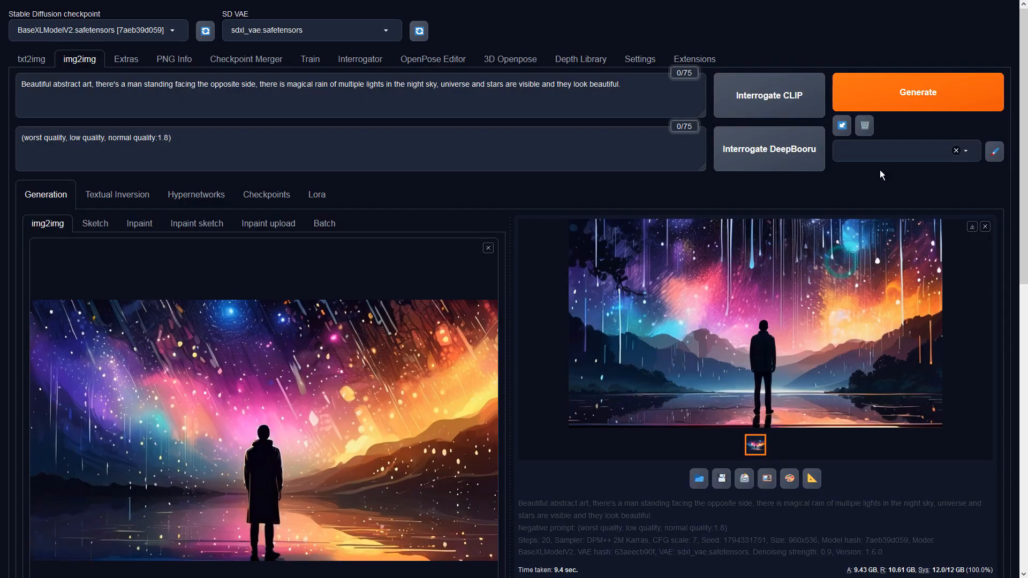
Step: Generate two more img2img iterations, feeding each latest result back as the source and viewing each new image enlarged
{"action": "left_click", "coordinate": [767, 479]}
{"action": "left_click", "coordinate": [897, 92]}
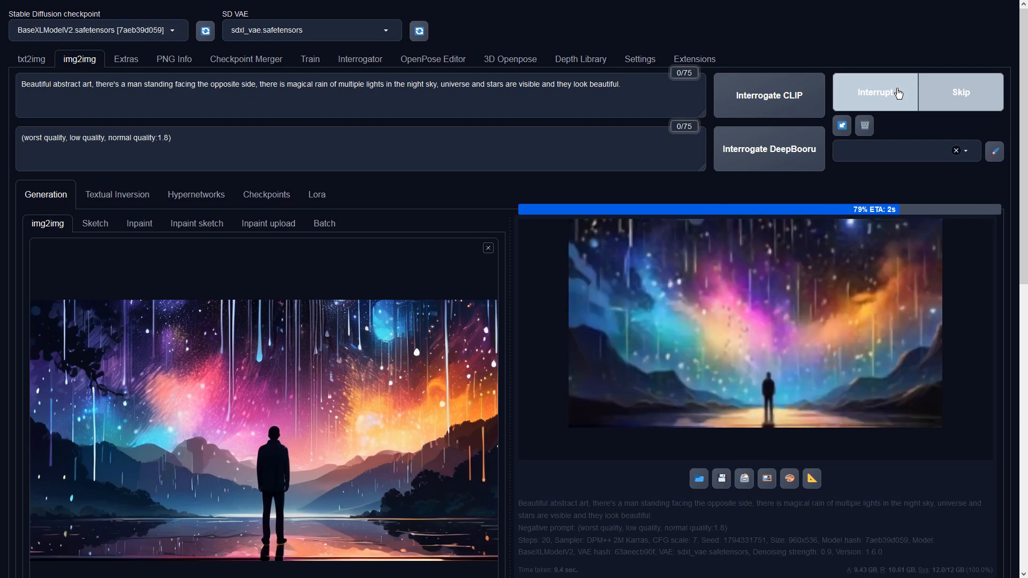
{"action": "left_click", "coordinate": [839, 286]}
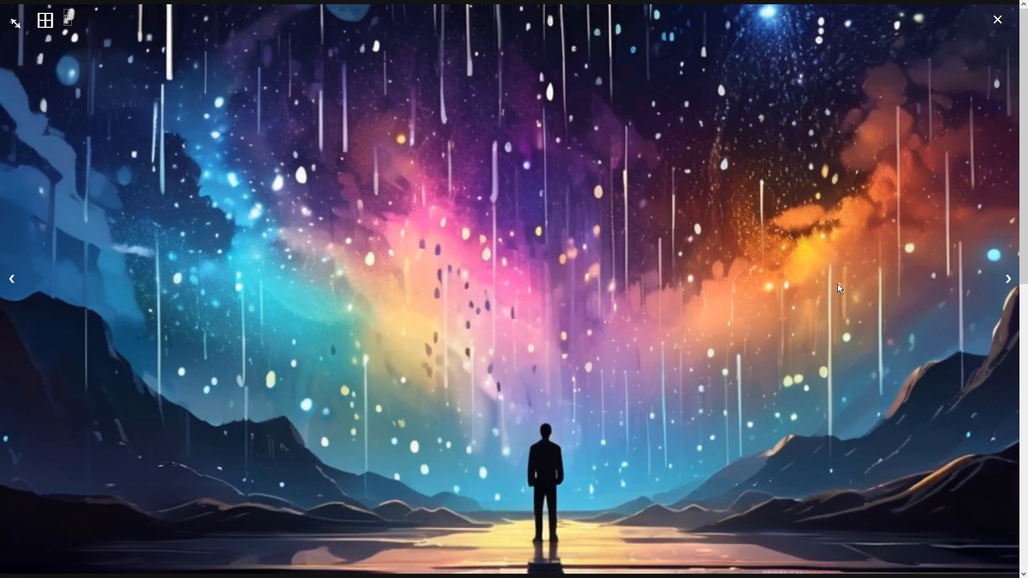
{"action": "left_click", "coordinate": [839, 285]}
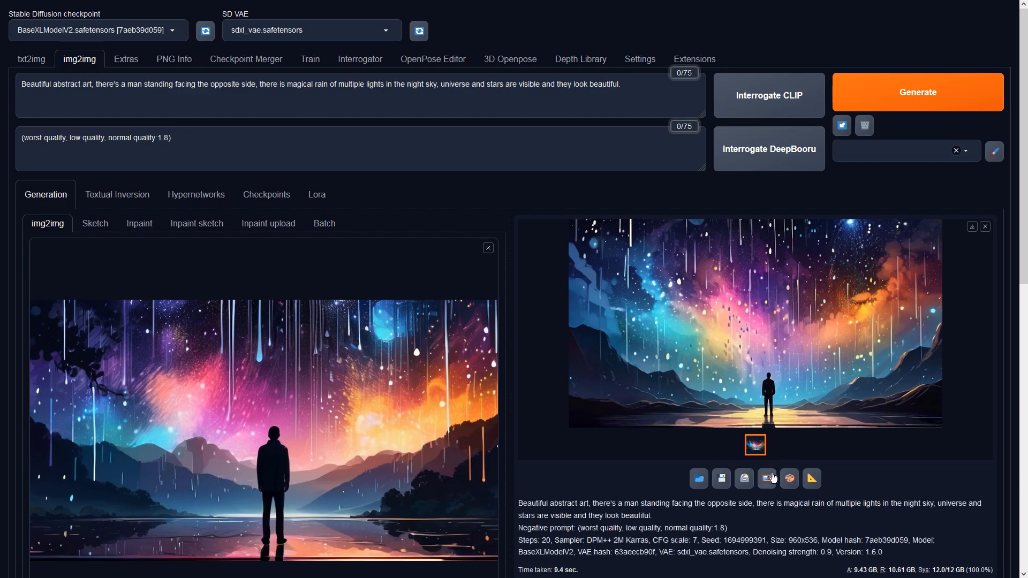
{"action": "left_click", "coordinate": [868, 93]}
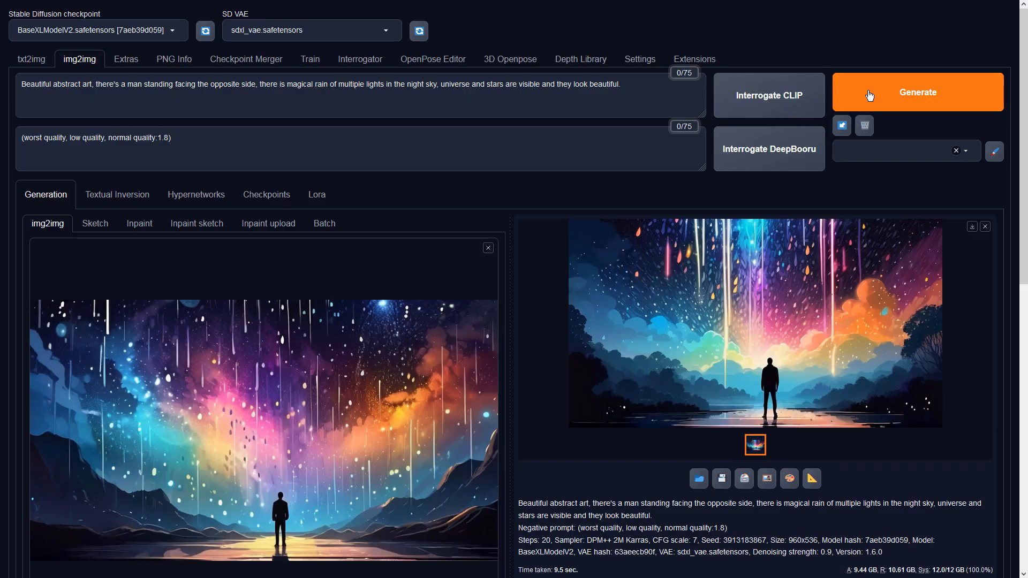
{"action": "left_click", "coordinate": [860, 238]}
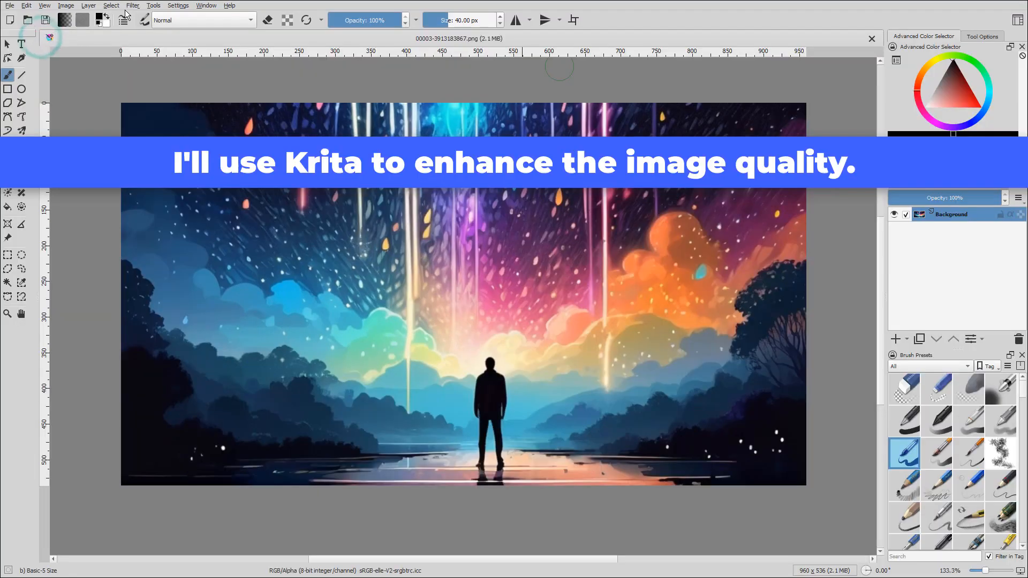
Step: In Krita, apply a cross-channel adjustment driving saturation by lightness, with the curve sloping from maximum at the dark end to 26 at input 100
{"action": "left_click", "coordinate": [133, 5]}
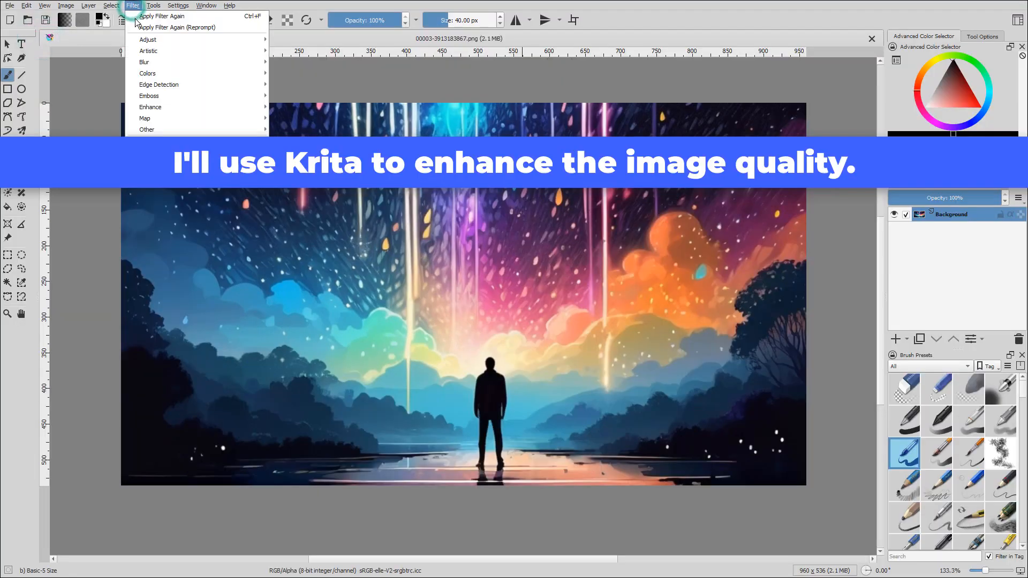
{"action": "mouse_move", "coordinate": [172, 40]}
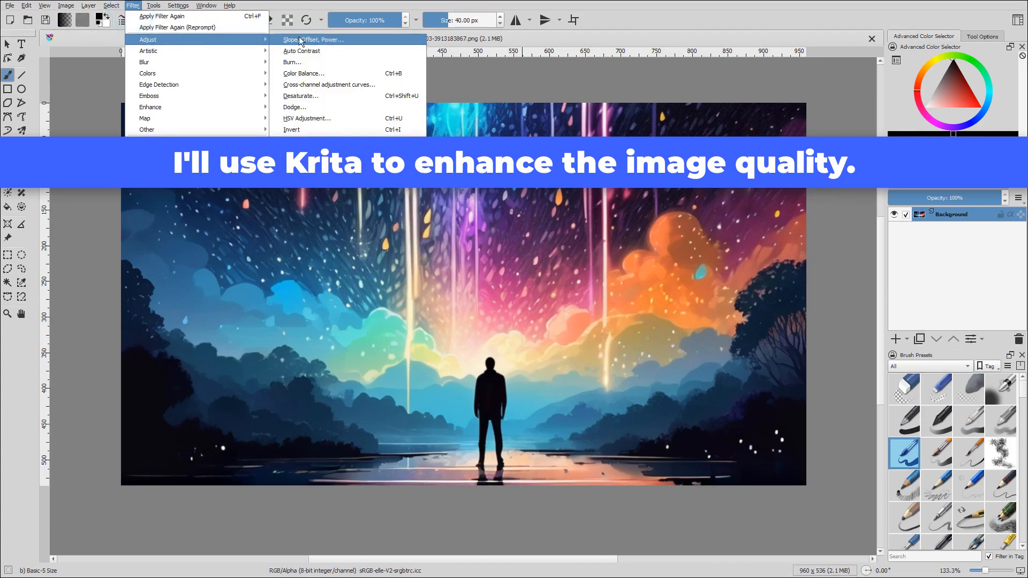
{"action": "left_click", "coordinate": [375, 92]}
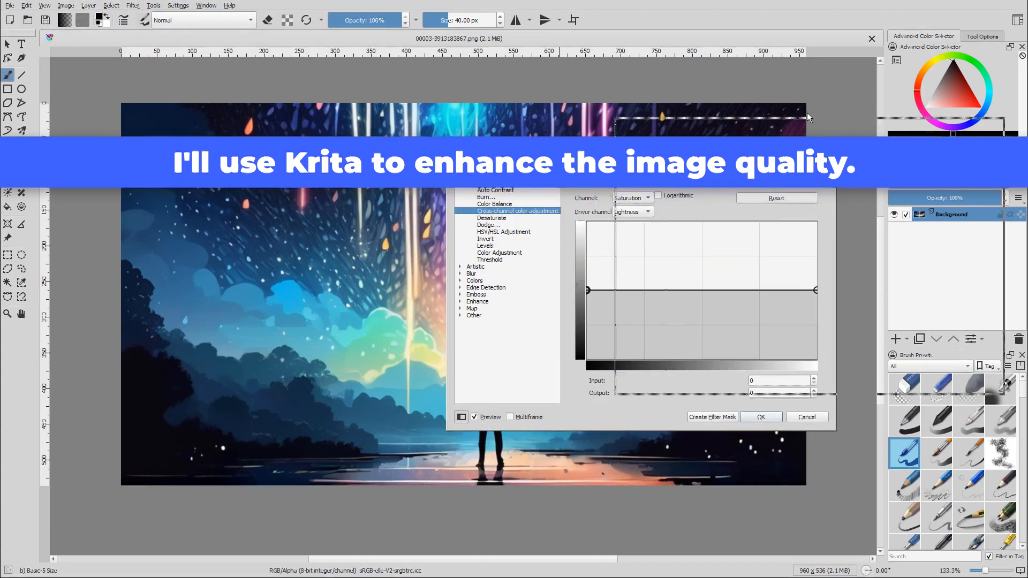
{"action": "left_click_drag", "start_coordinate": [828, 241], "coordinate": [817, 151]}
{"action": "left_click_drag", "start_coordinate": [819, 113], "coordinate": [177, 334]}
{"action": "left_click_drag", "start_coordinate": [442, 463], "coordinate": [443, 442]}
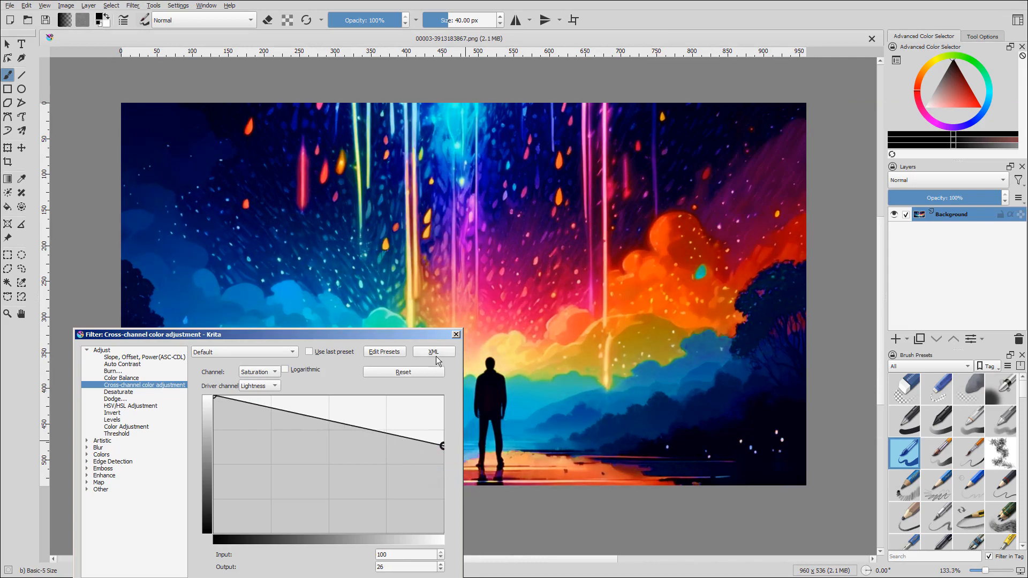
{"action": "left_click_drag", "start_coordinate": [709, 149], "coordinate": [709, 150]}
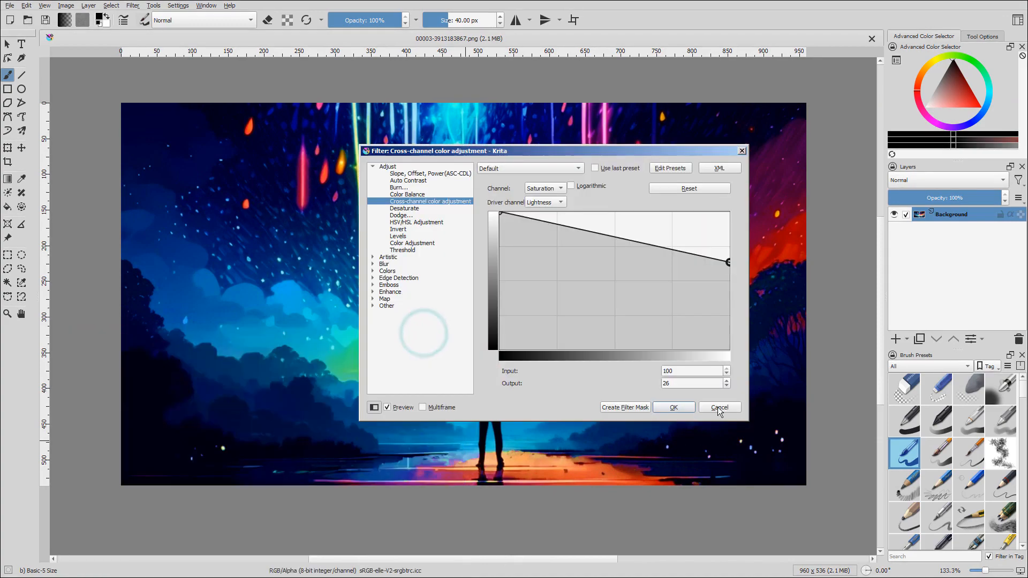
{"action": "left_click", "coordinate": [672, 411]}
Step: Compare the artwork before and after the color adjustment by undoing and redoing it, leaving the adjustment applied
{"action": "key", "text": "ctrl+z"}
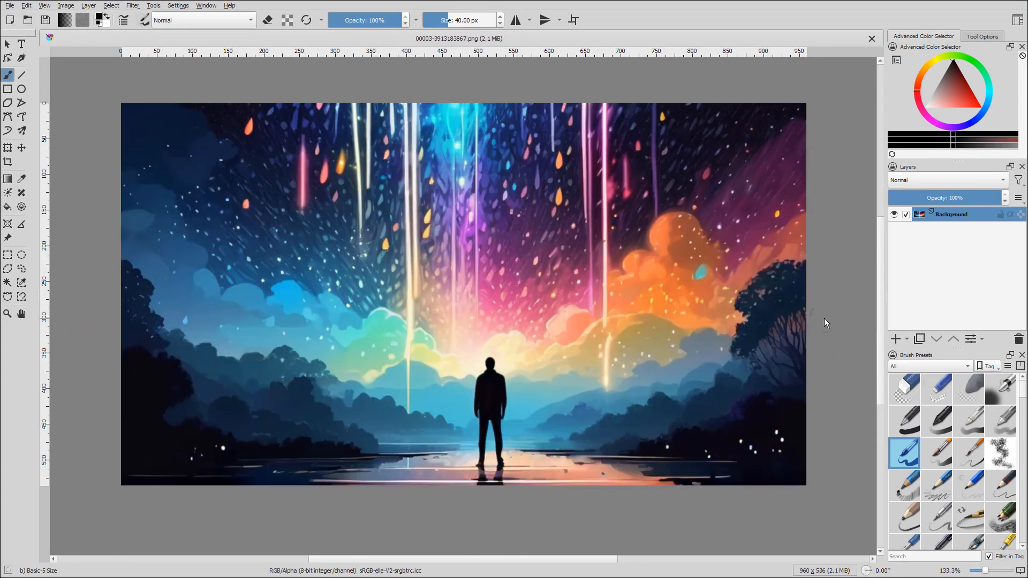
{"action": "key", "text": "ctrl+shift+z"}
{"action": "key", "text": "ctrl+z"}
{"action": "key", "text": "ctrl+shift+z"}
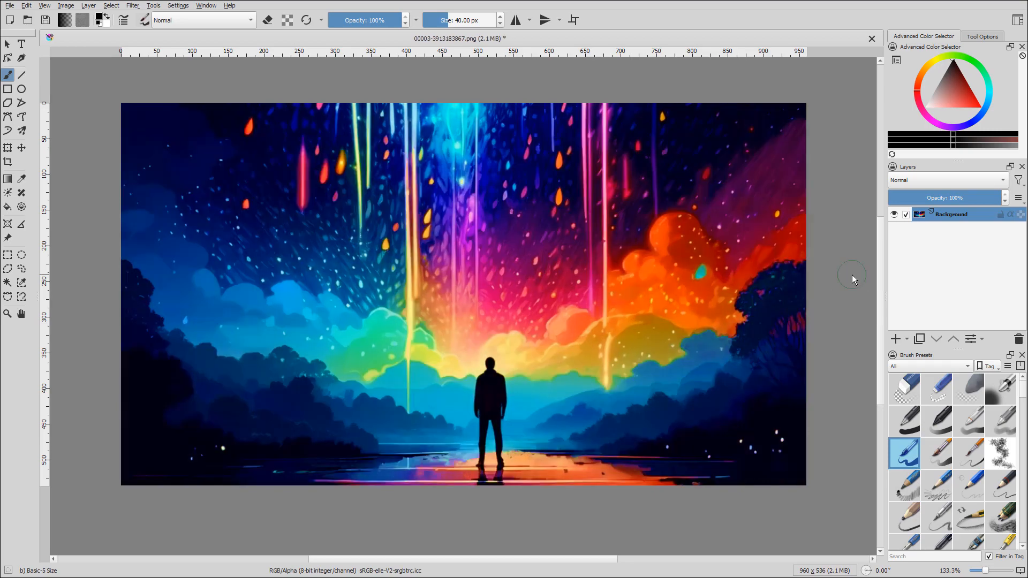